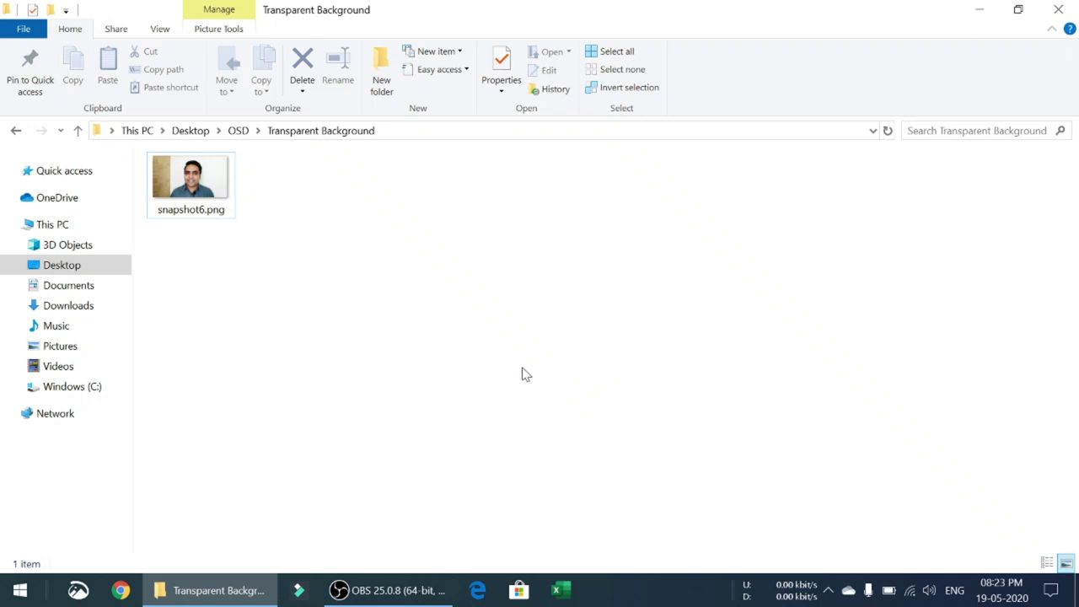
View snapshot6.png in the photo viewer, then close it and reselect the file
double_click(215, 211)
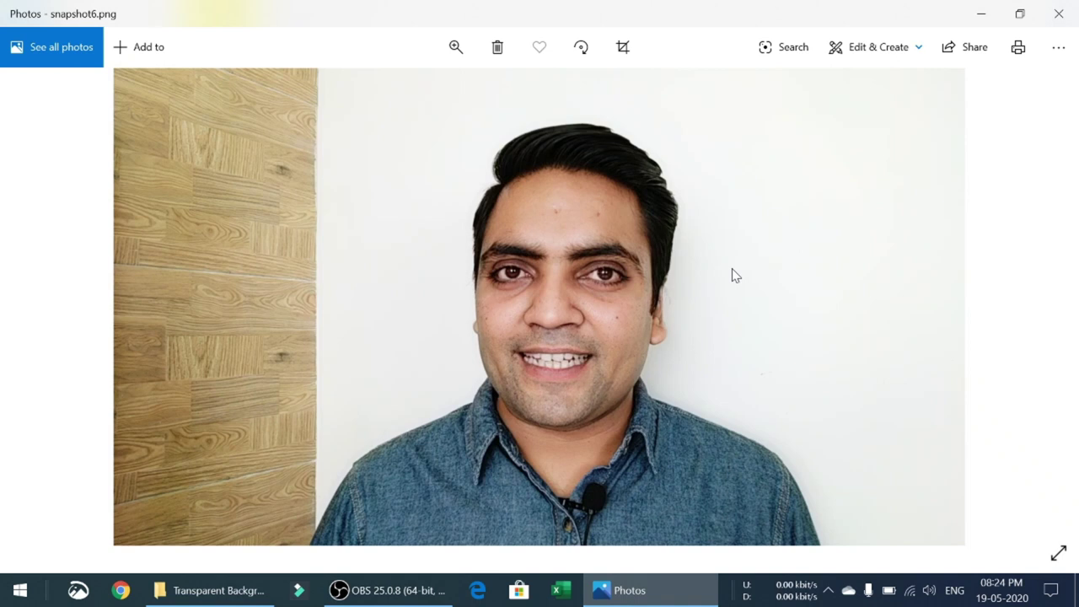
click(1058, 13)
click(320, 350)
click(218, 183)
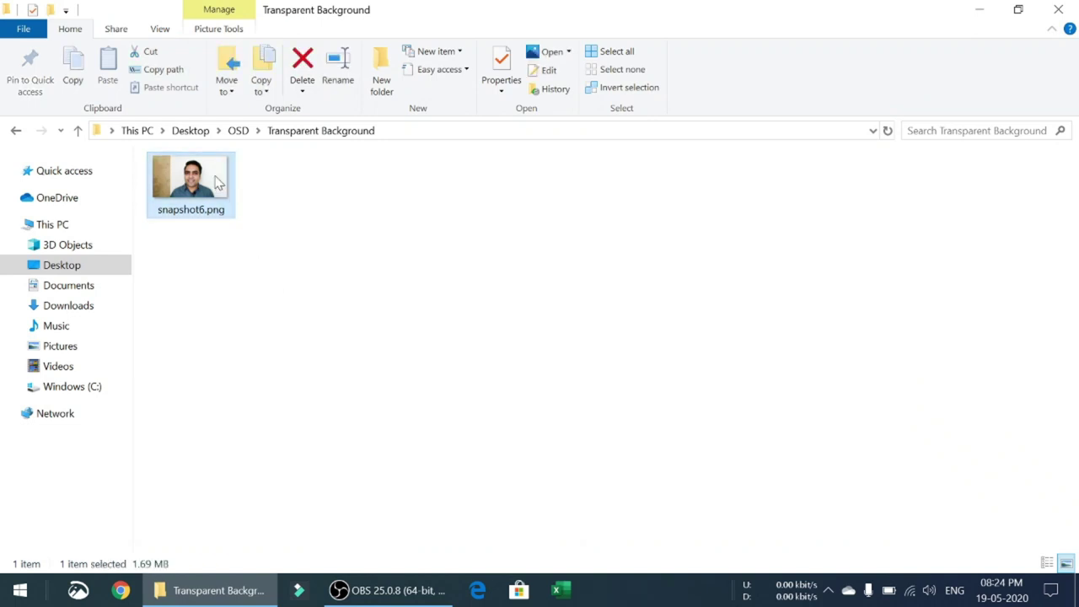
Open snapshot6.png in Paint 3D and start Magic select on the photo
right_click(217, 183)
key(Escape)
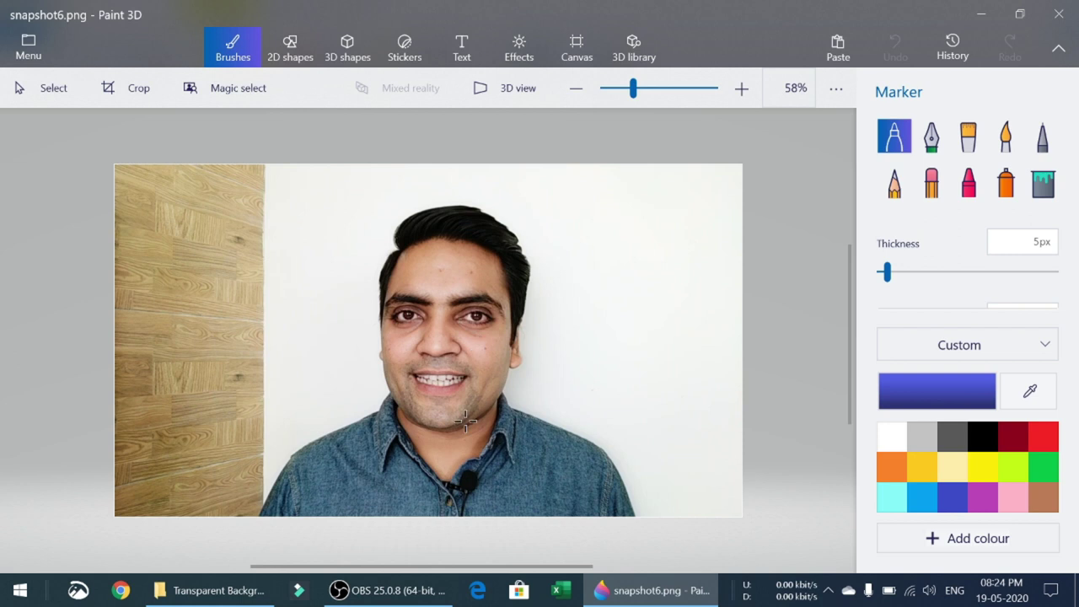
click(256, 87)
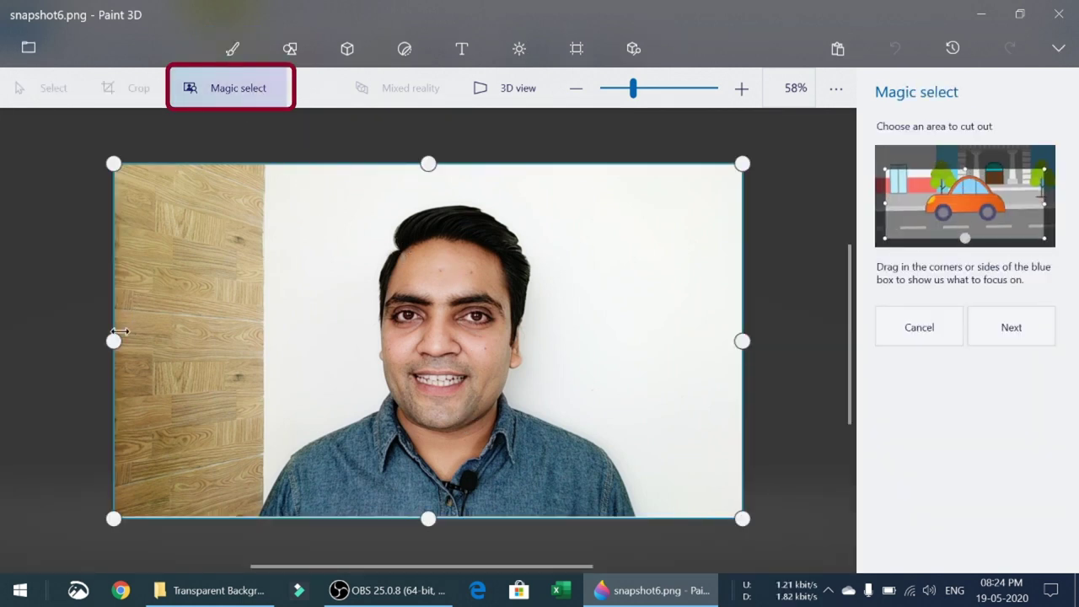
Tighten the Magic select box around the person, excluding the wood strip and the empty right wall
drag(119, 331, 233, 368)
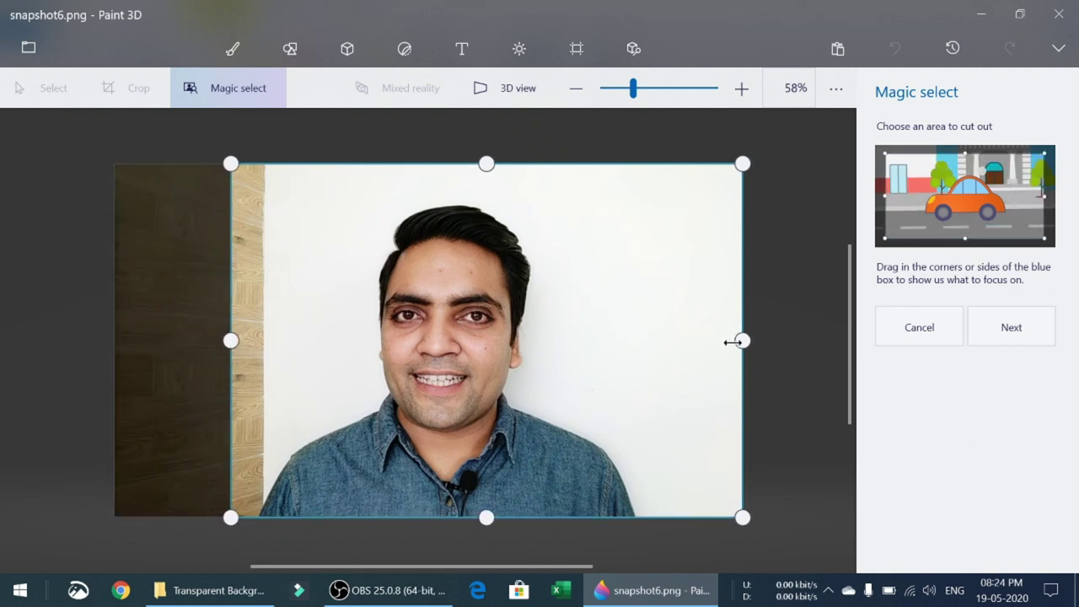
drag(732, 347, 659, 371)
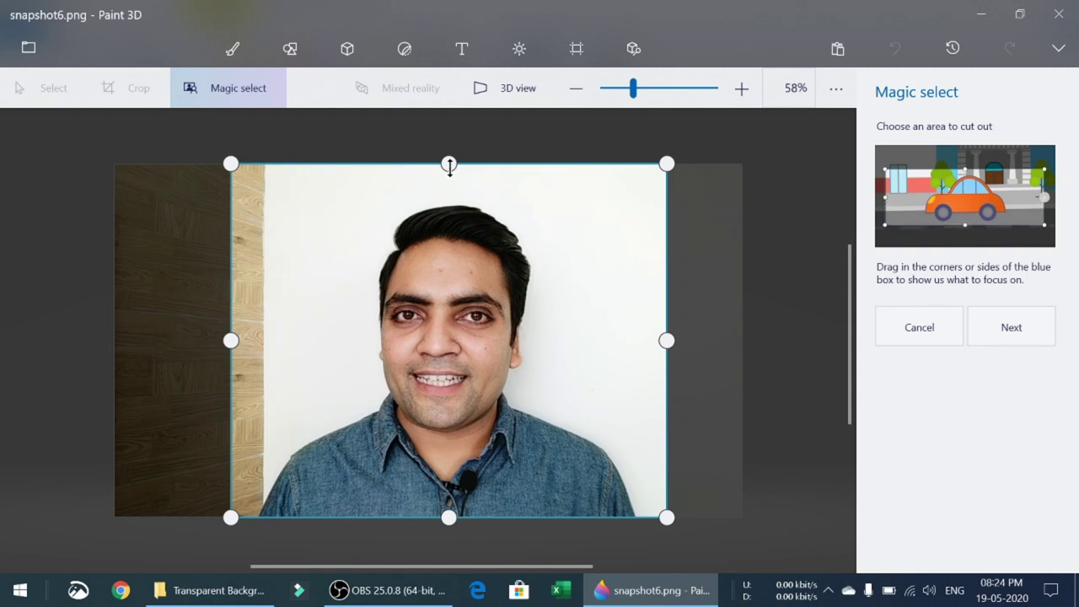
drag(450, 165, 450, 182)
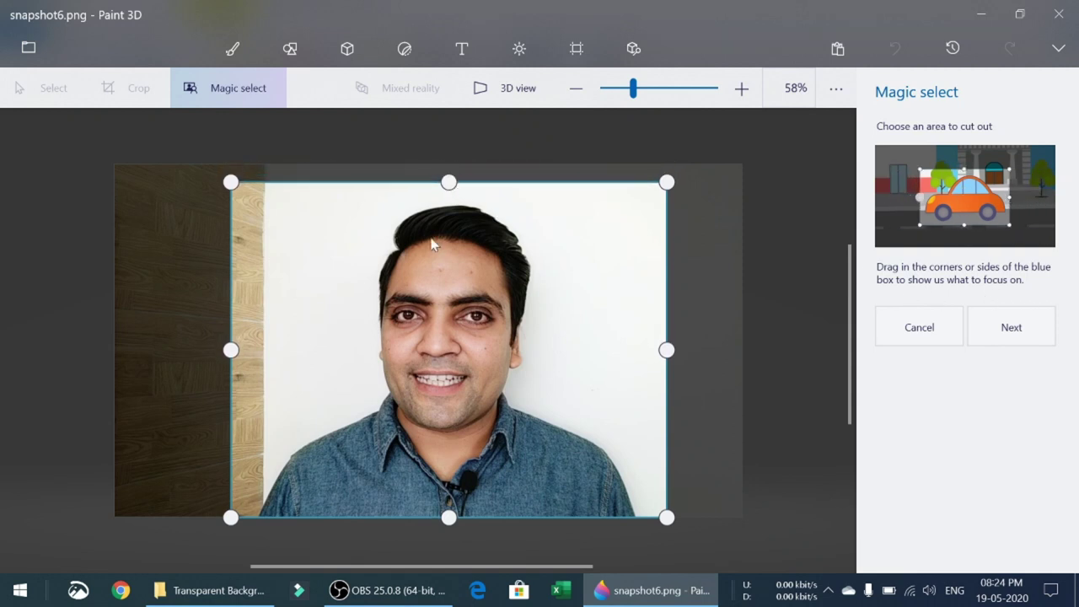
drag(232, 348, 242, 349)
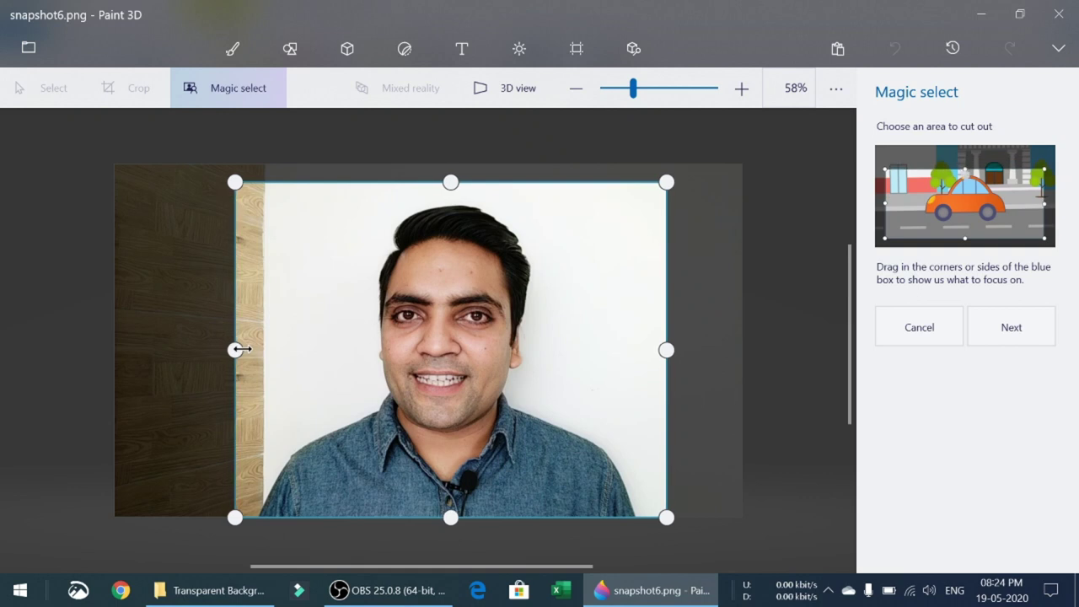
drag(672, 348, 664, 349)
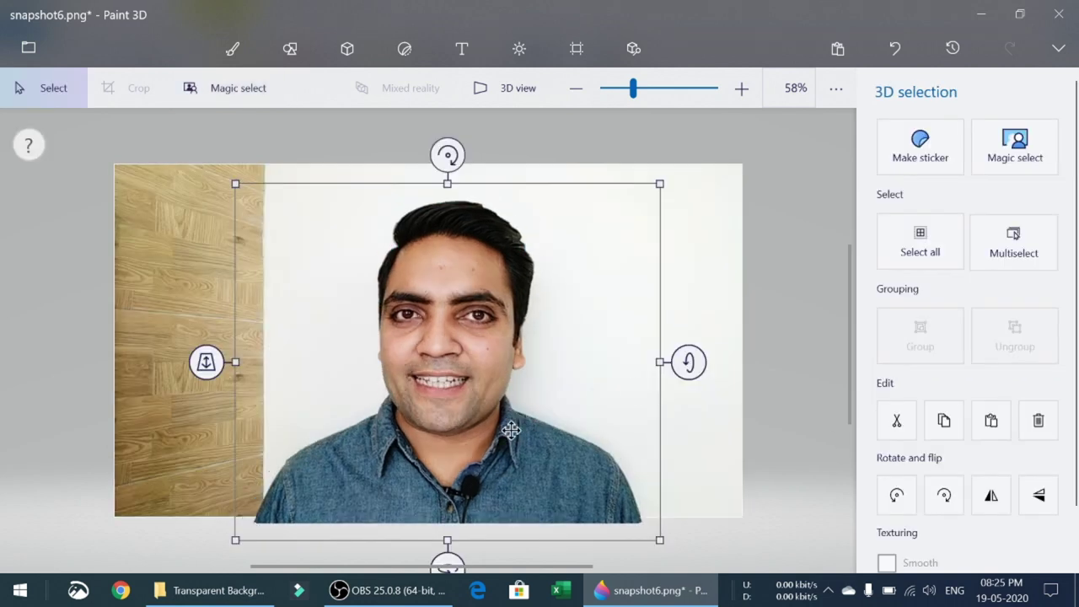
Nudge the cut-out person upward, copy it, and start a new project
drag(487, 455, 486, 448)
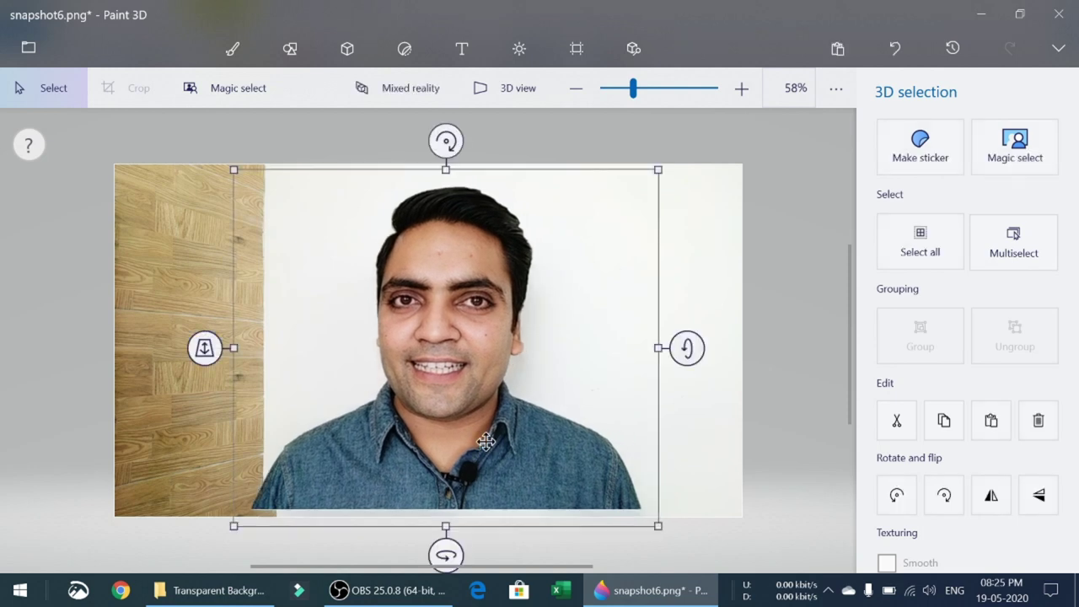
key(ctrl+c)
key(ctrl)
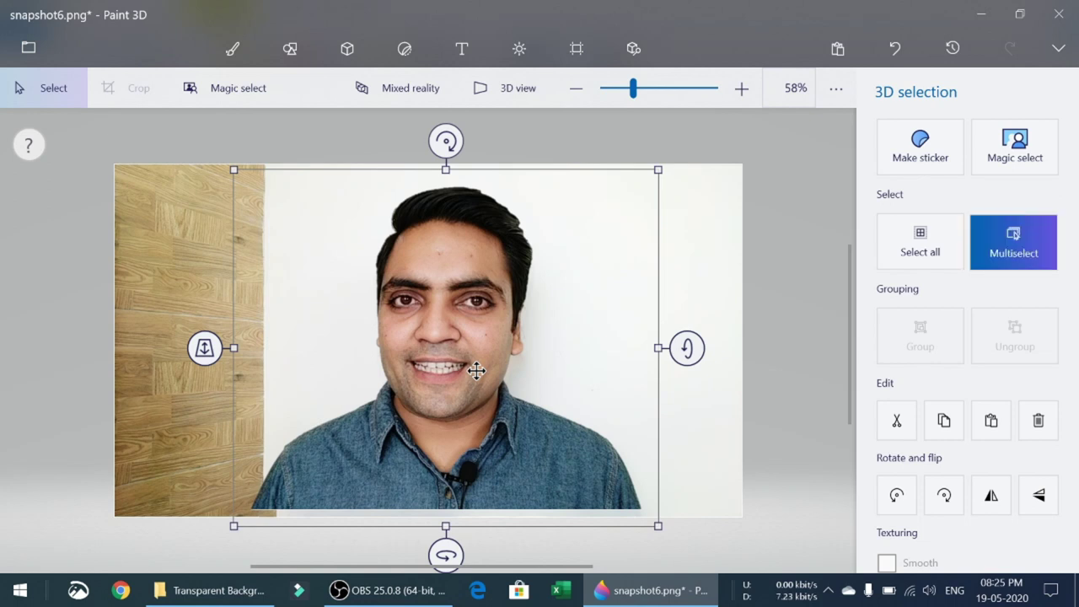
key(ctrl+v)
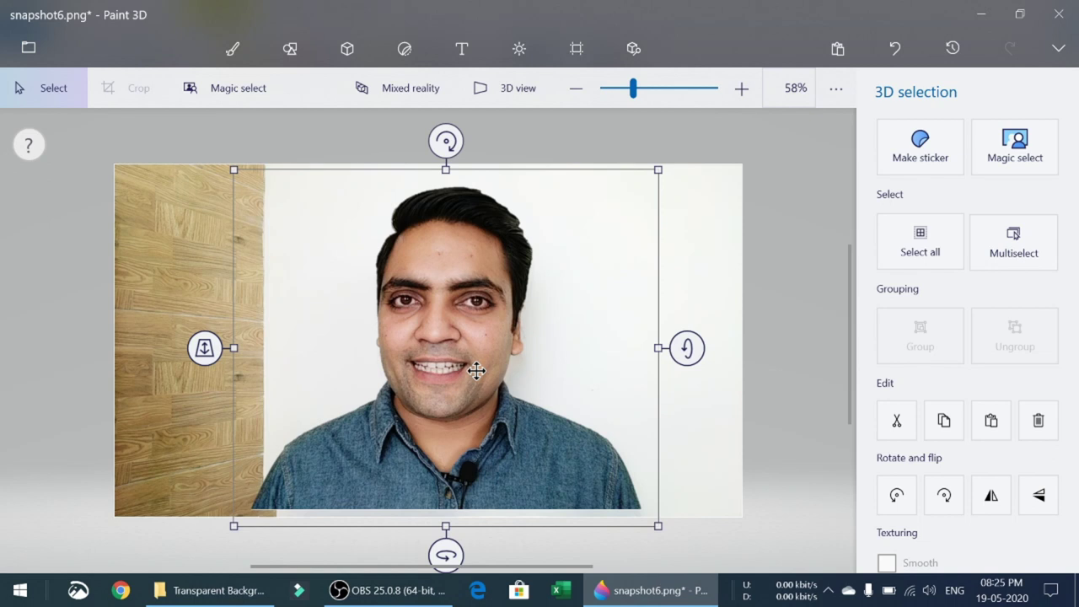
key(ctrl+n)
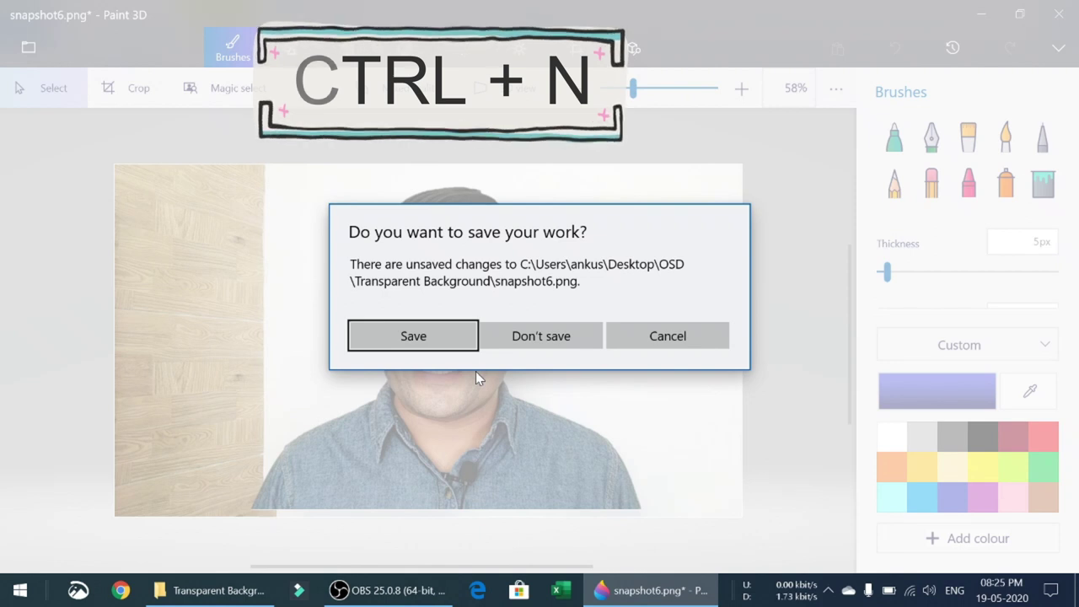
Discard snapshot6.png's changes for a new blank Untitled canvas and show its canvas settings
click(515, 338)
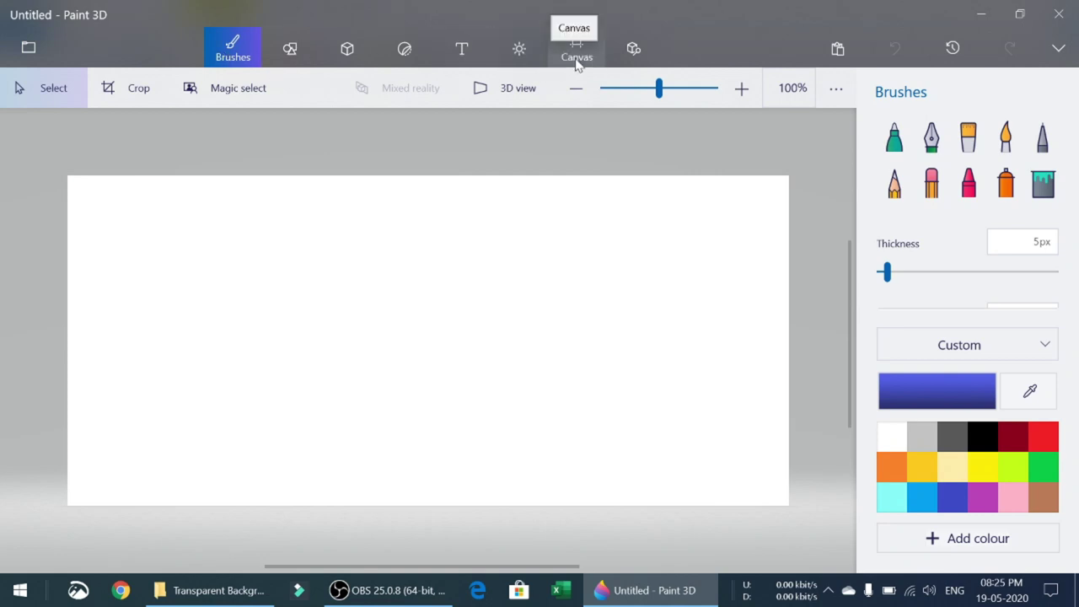
click(576, 52)
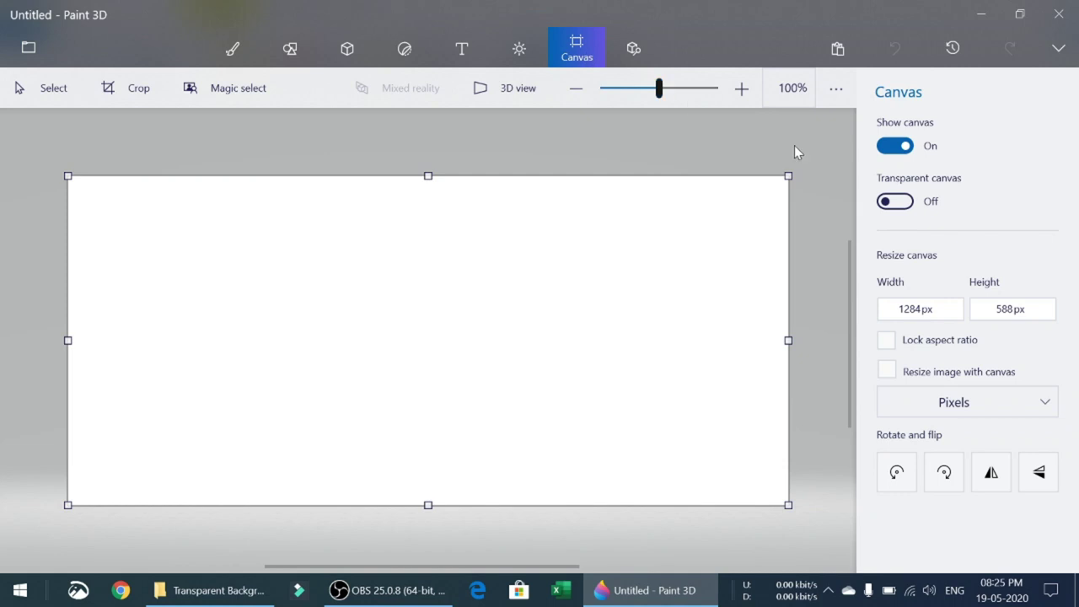
Make the canvas transparent, paste the person, shrink it, and place it at the bottom centre
click(898, 203)
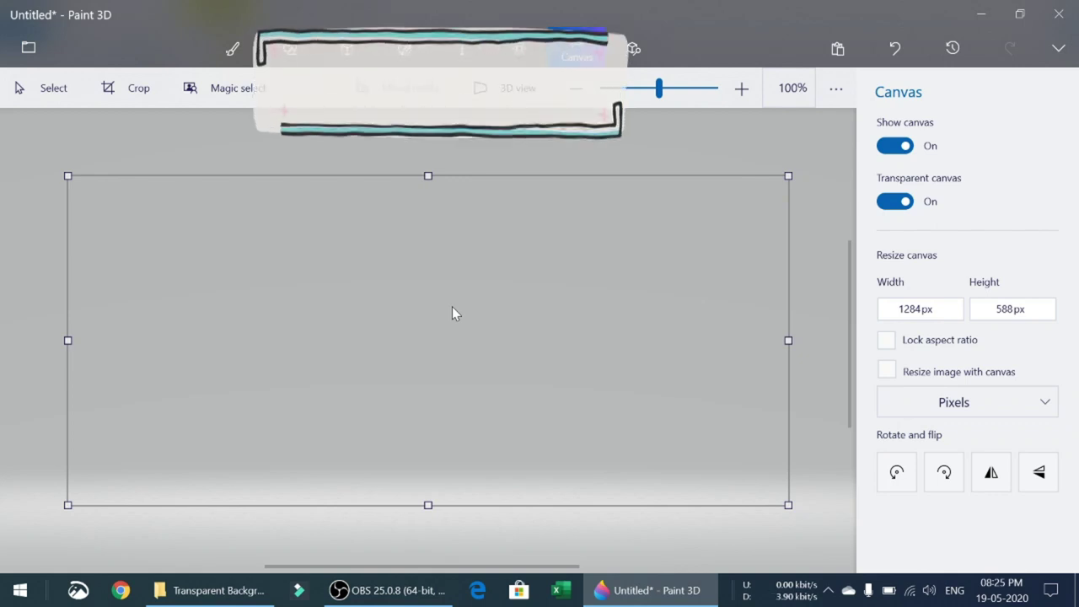
key(ctrl+v)
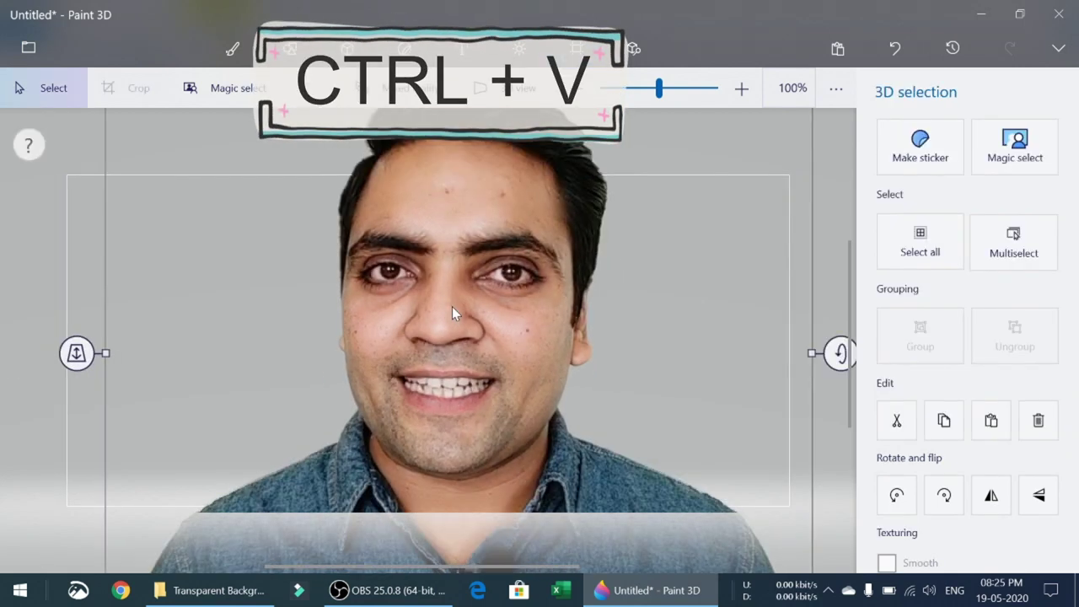
scroll(519, 367, down, 2)
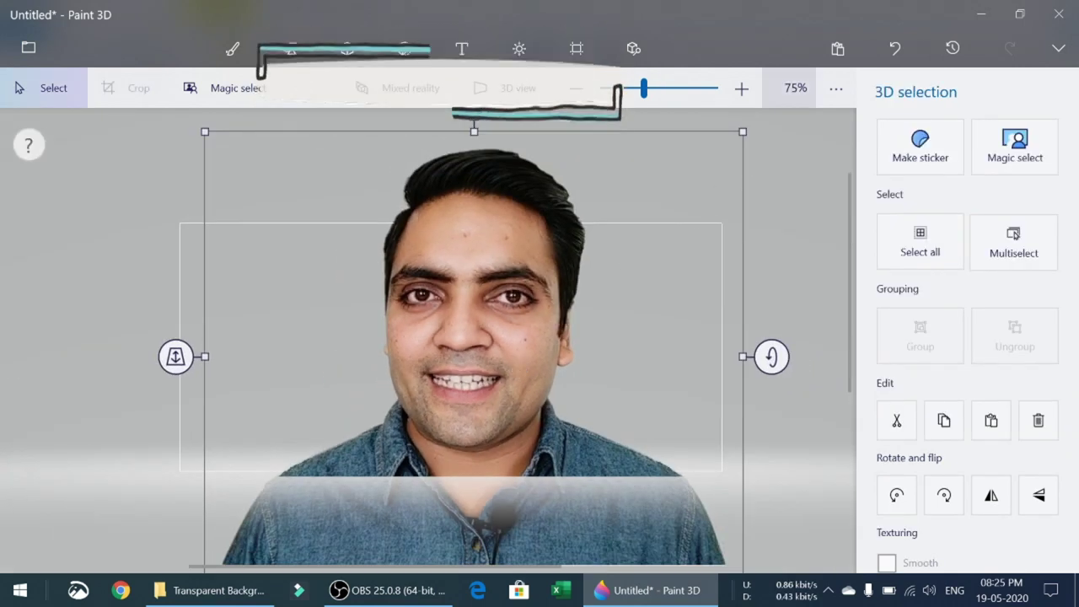
mouse_move(746, 130)
mouse_down()
mouse_move(561, 386)
mouse_move(482, 345)
mouse_up()
drag(339, 460, 436, 370)
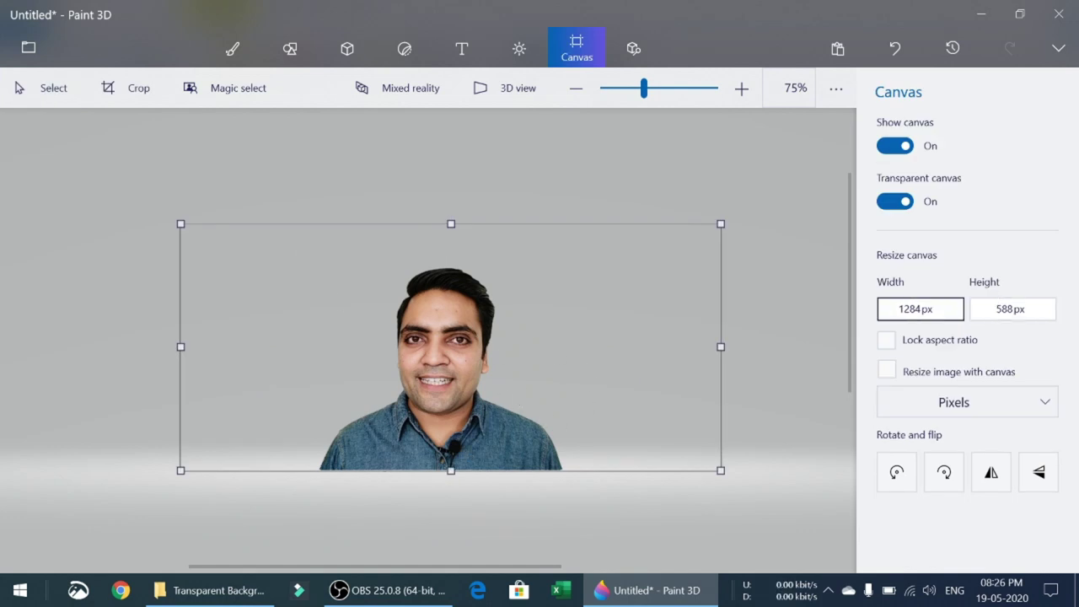
Bring up the Save as copy page offering Image, 3D model, Video and Paint 3D project formats
click(898, 309)
key(ctrl+shift+s)
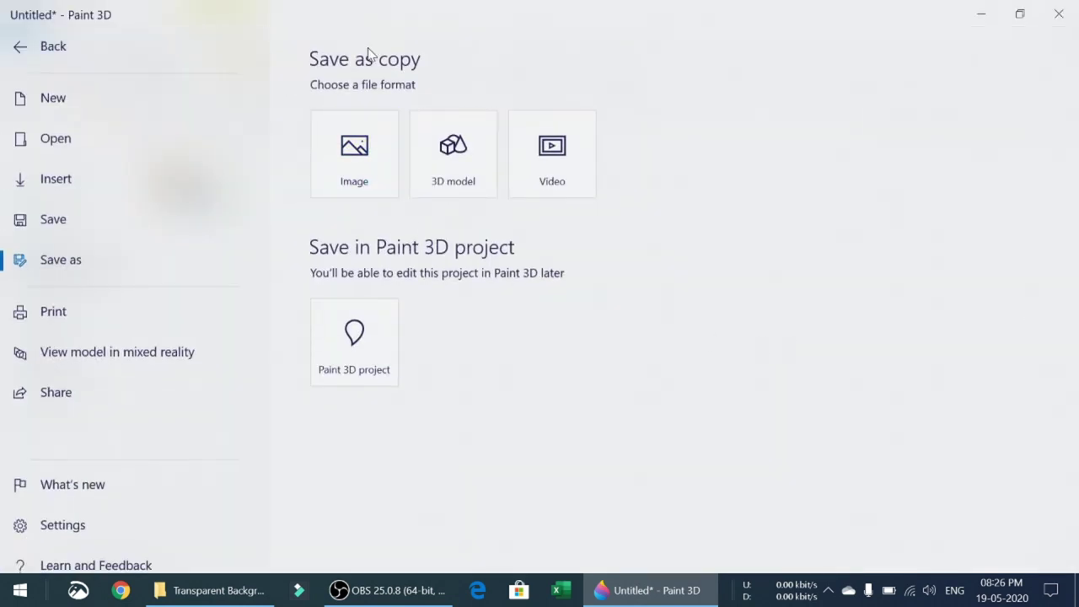
Save the canvas as a transparent PNG named 'Anku Transparent Photo' in the Transparent Background folder
click(367, 160)
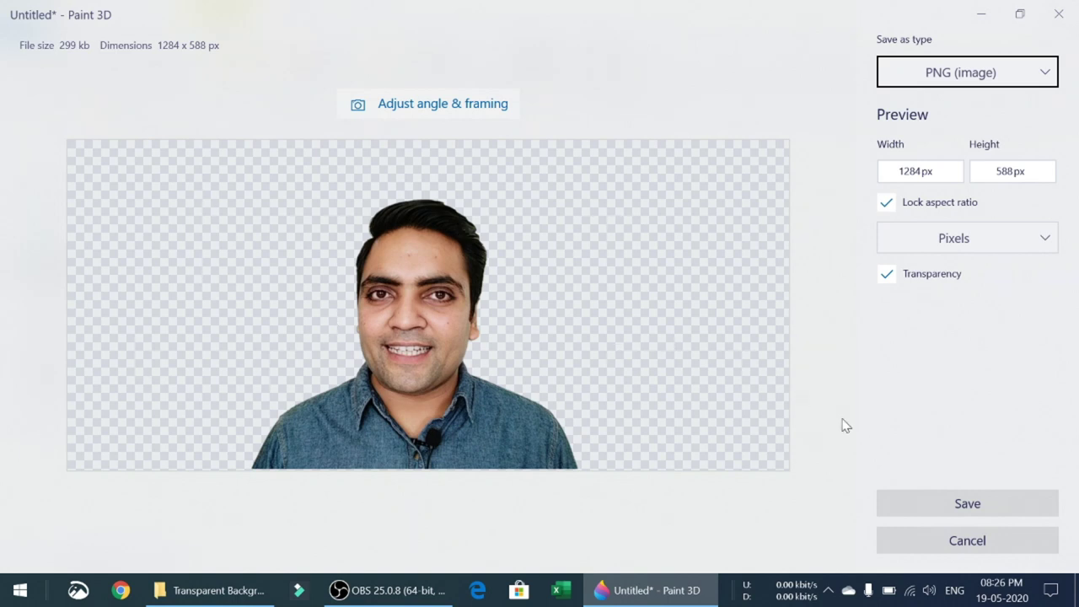
click(931, 502)
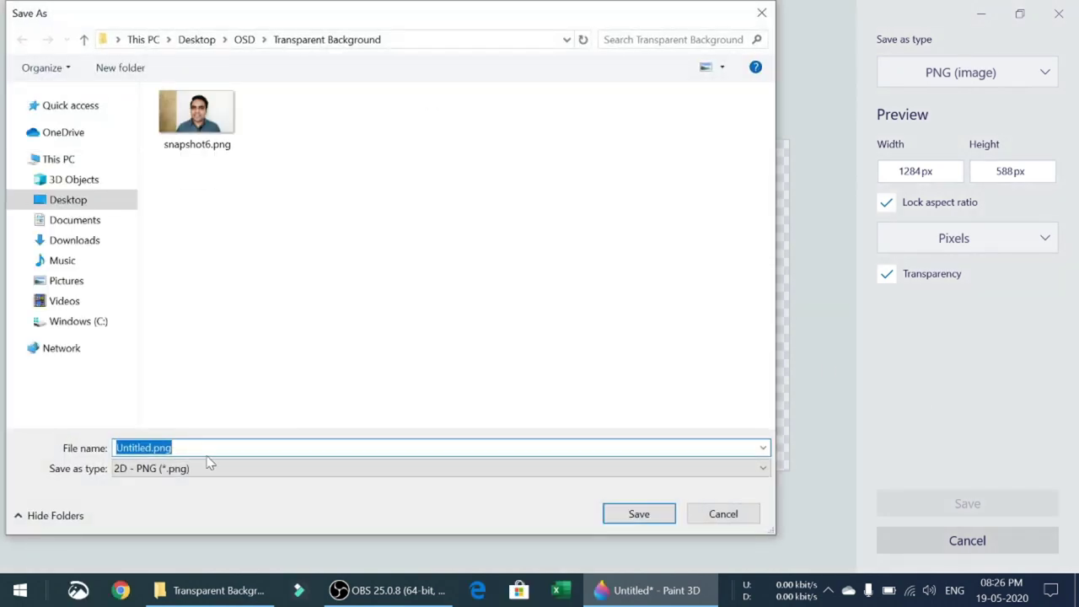
text(Anku Transparent Photo)
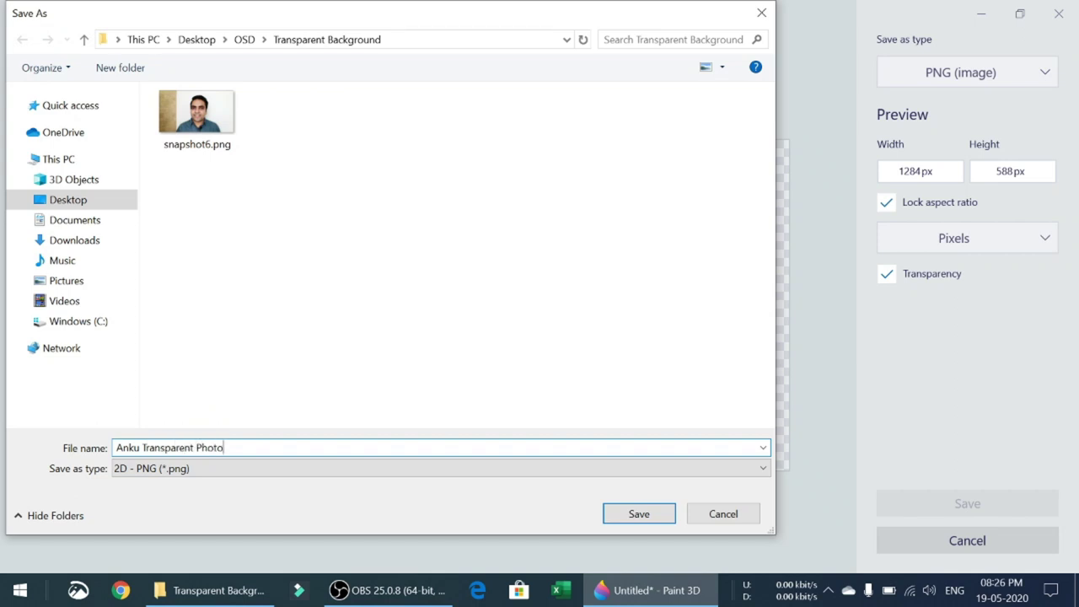
key(Return)
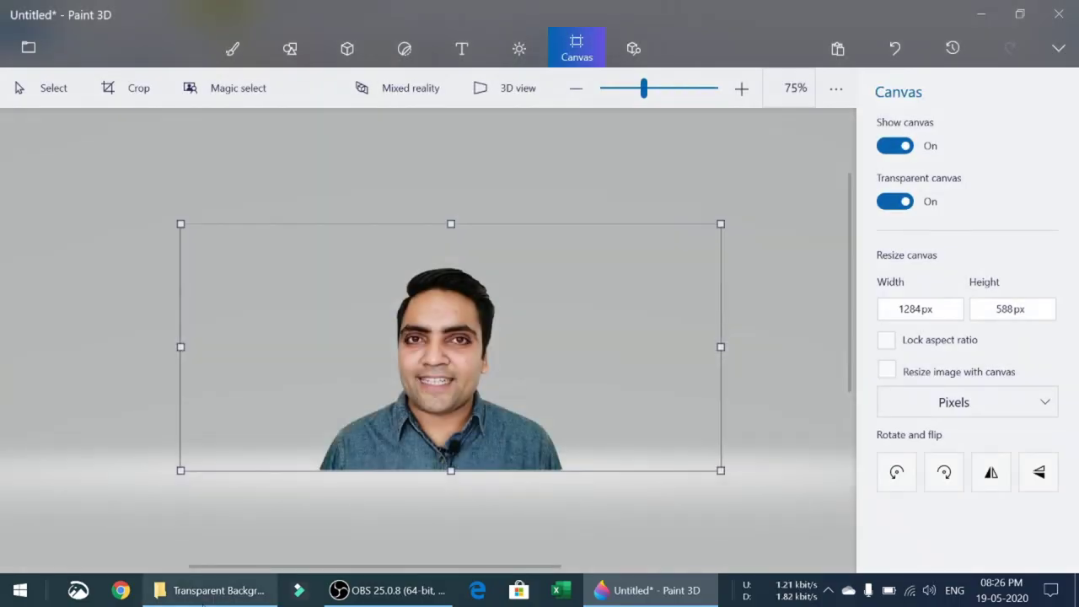
click(206, 600)
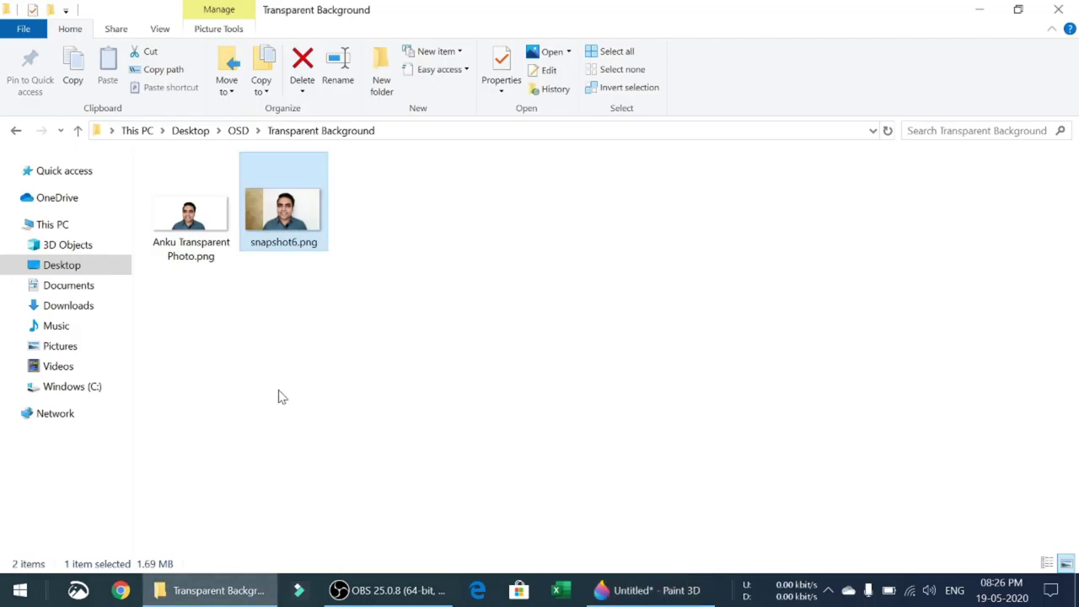
click(189, 239)
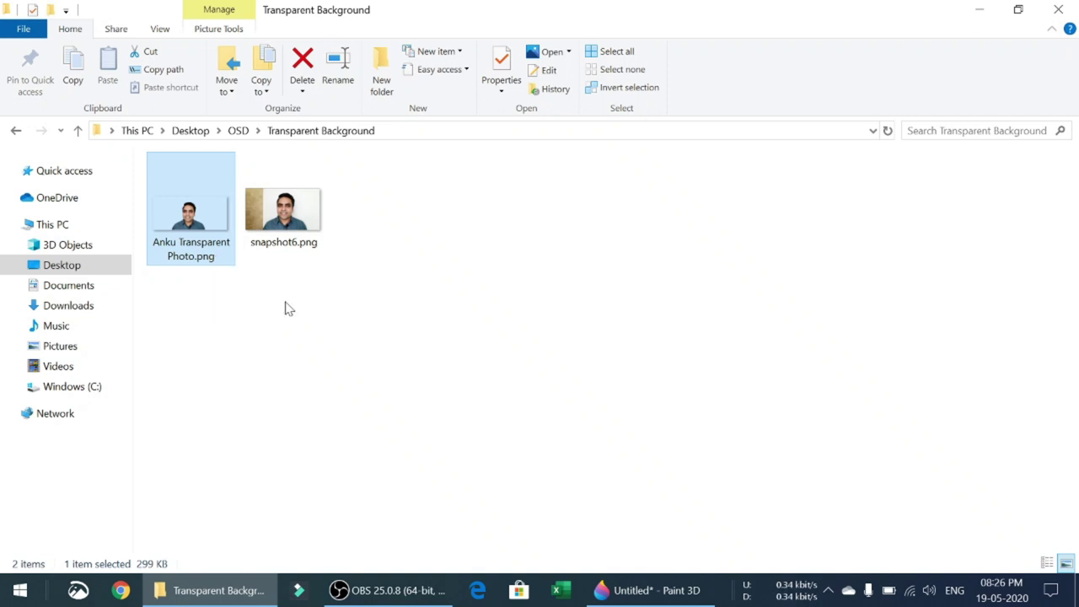
double_click(209, 257)
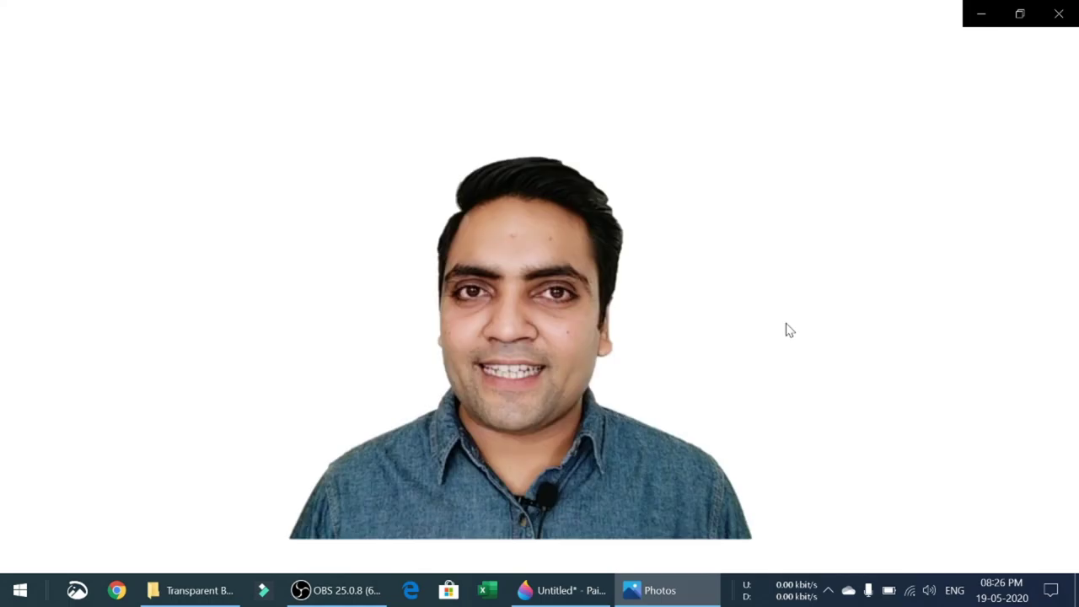
click(1058, 14)
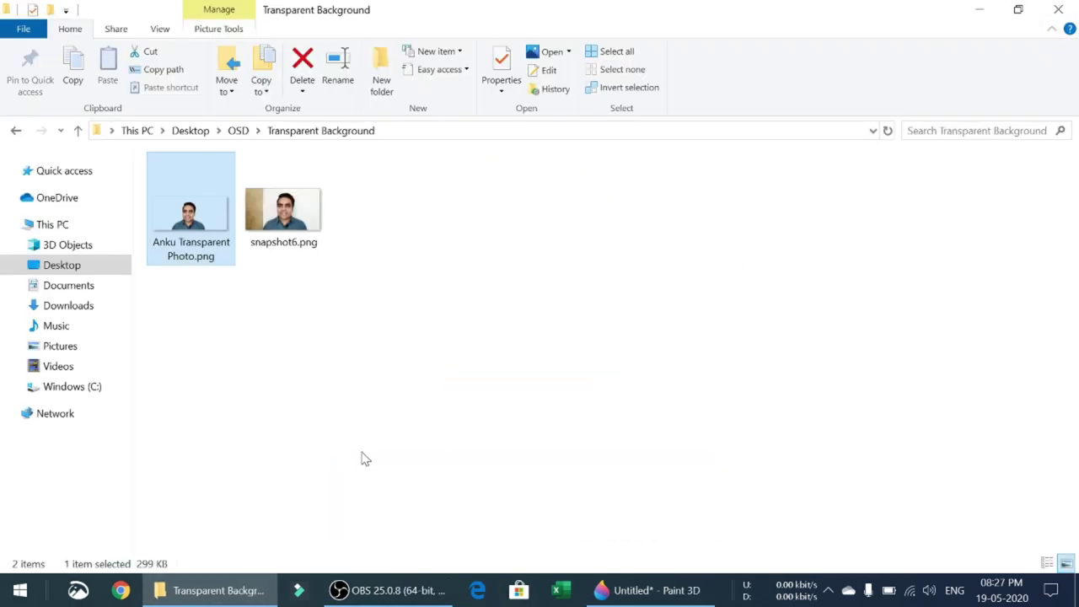